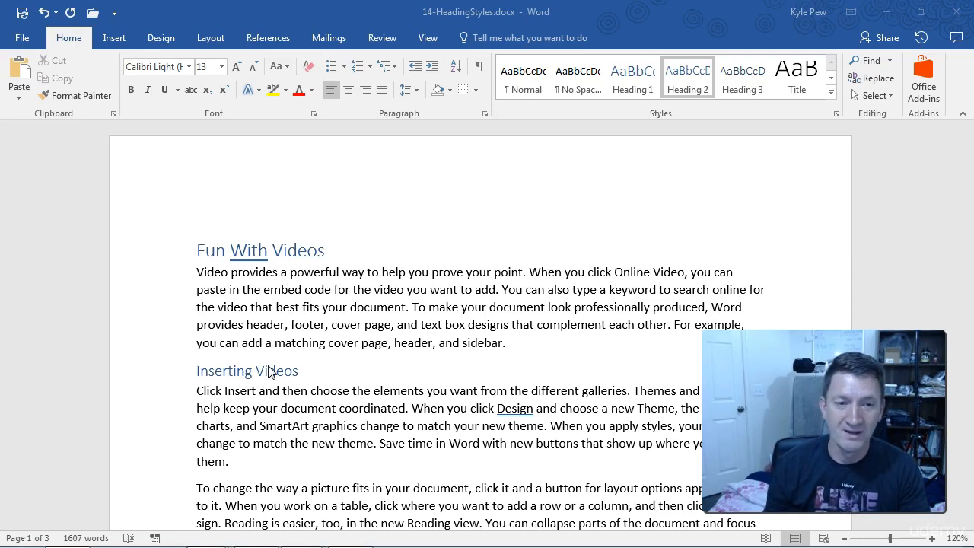
- Open the Navigation pane with Ctrl+F and point out the headings outline beside the text
click(324, 263)
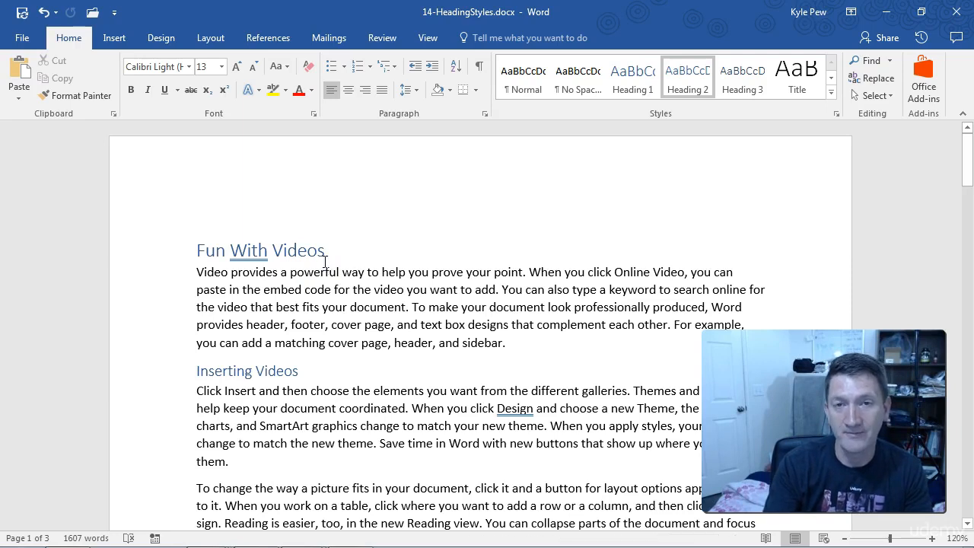
key(ctrl+f)
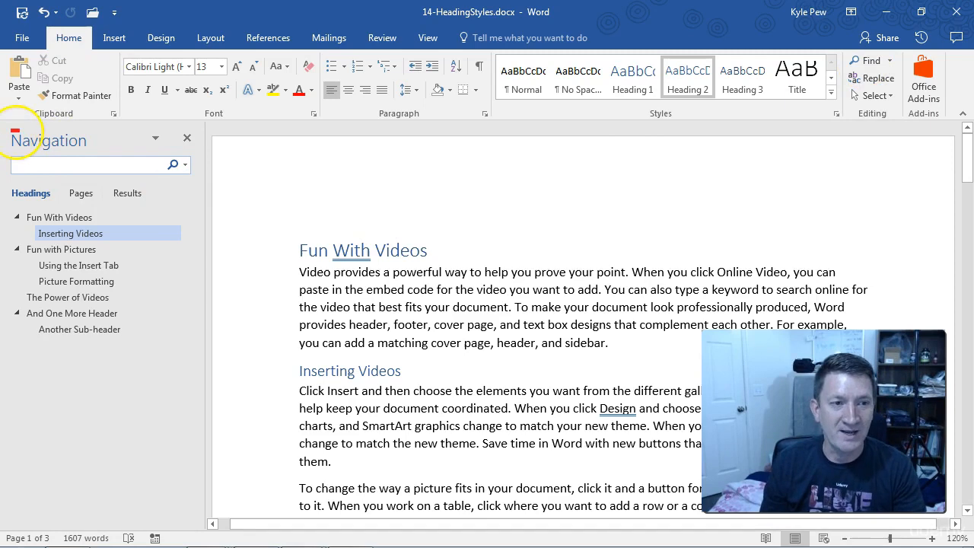
drag(13, 130, 99, 157)
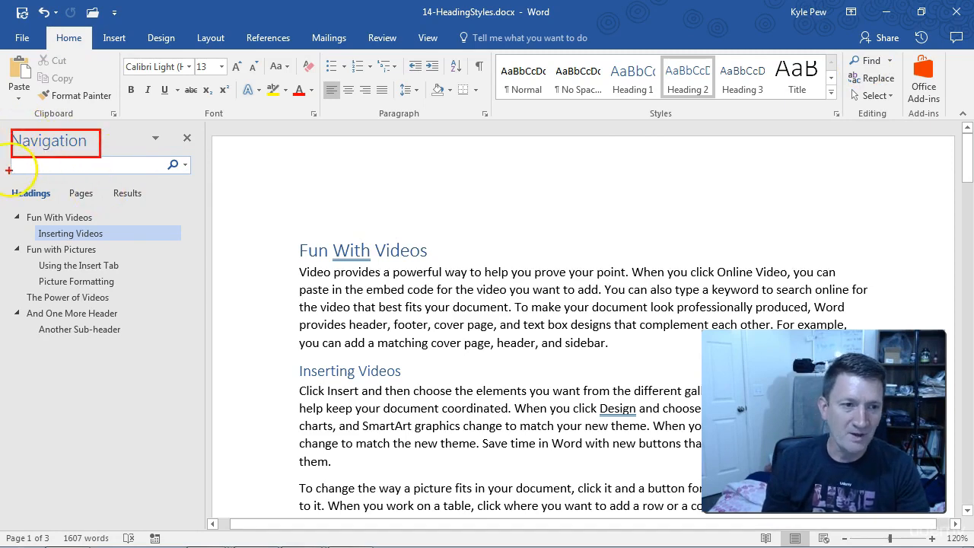
drag(8, 180, 148, 204)
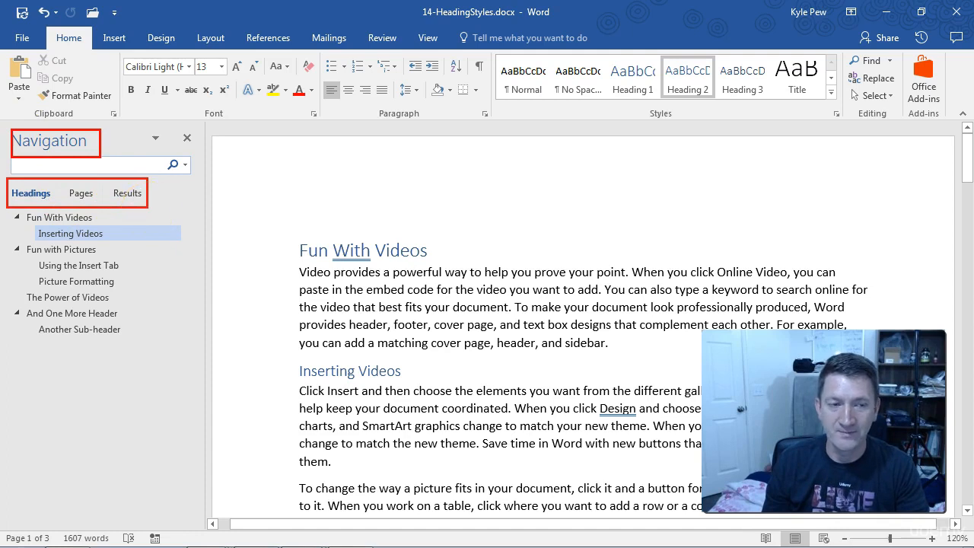
drag(155, 185, 195, 171)
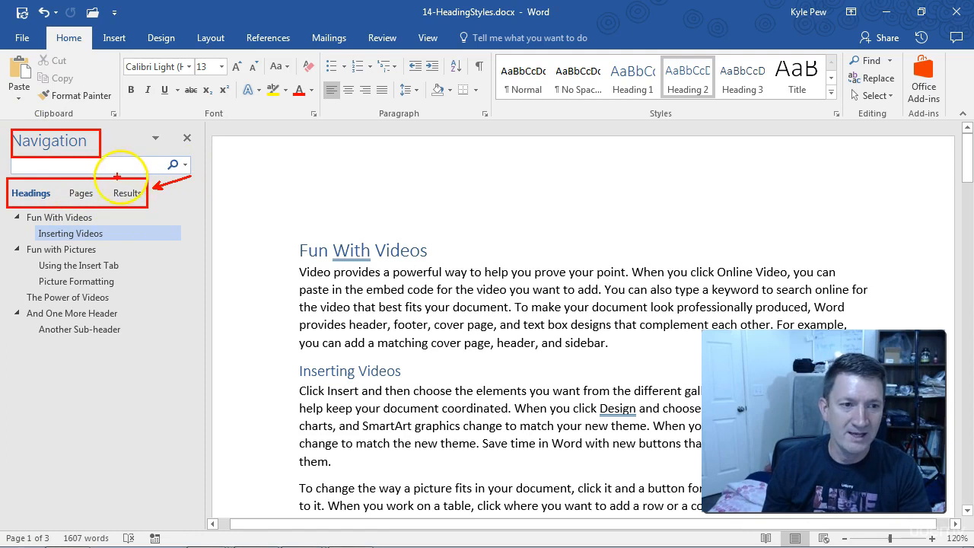
drag(13, 146, 34, 186)
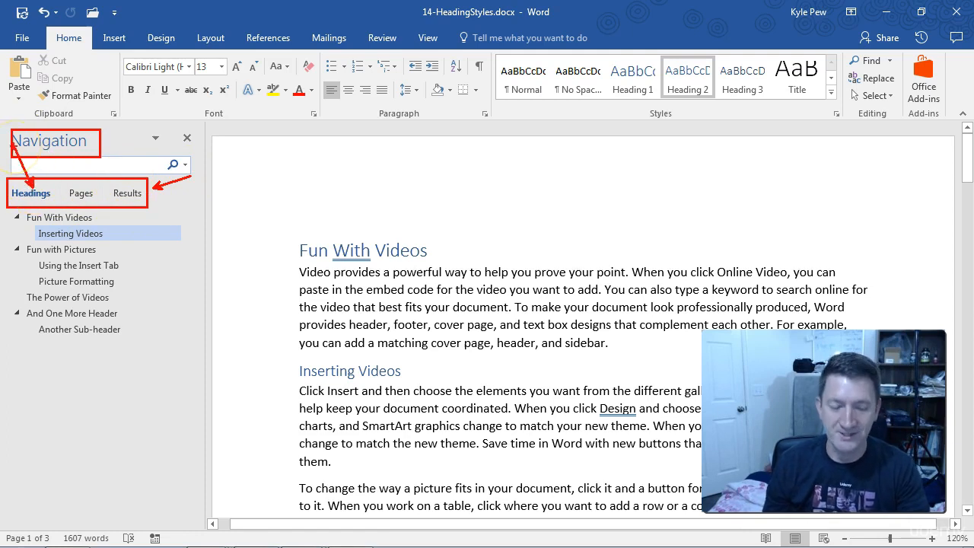
key(Escape)
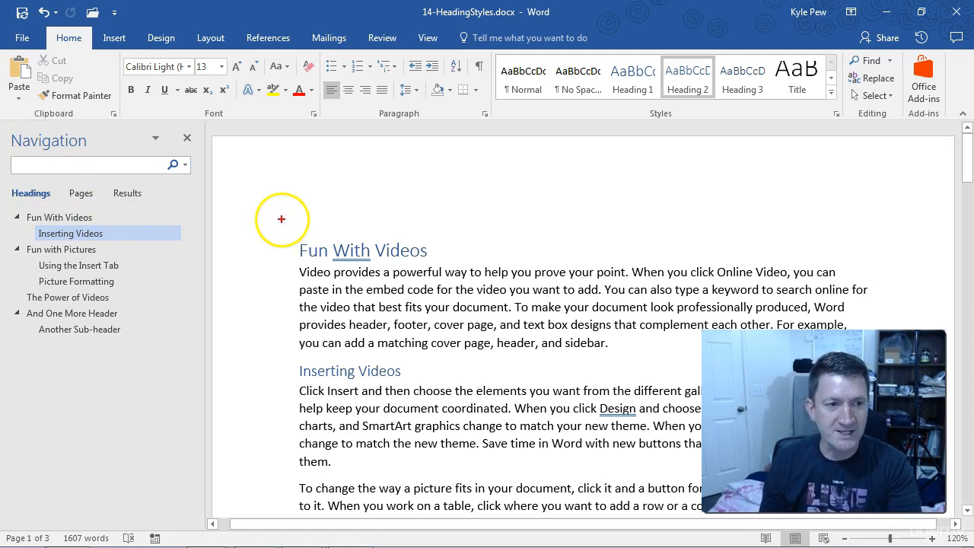
drag(144, 205, 99, 219)
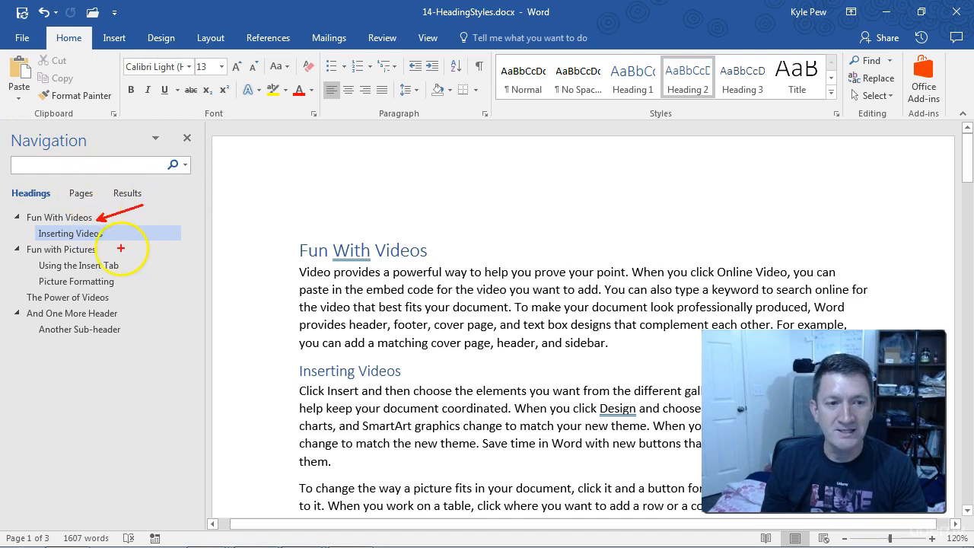
drag(149, 242, 111, 248)
drag(122, 313, 190, 284)
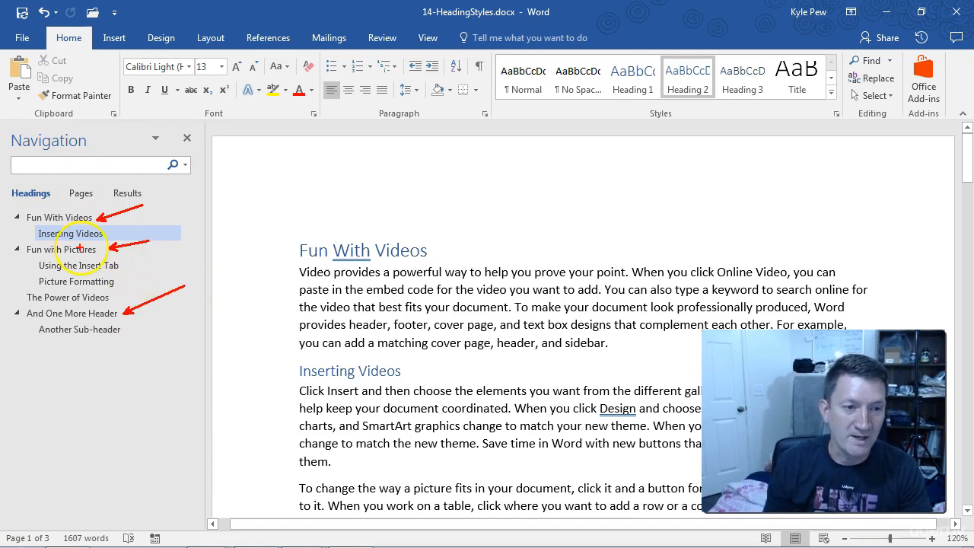
drag(12, 233, 35, 233)
mouse_move(6, 266)
mouse_down()
mouse_move(33, 265)
mouse_move(32, 281)
mouse_up()
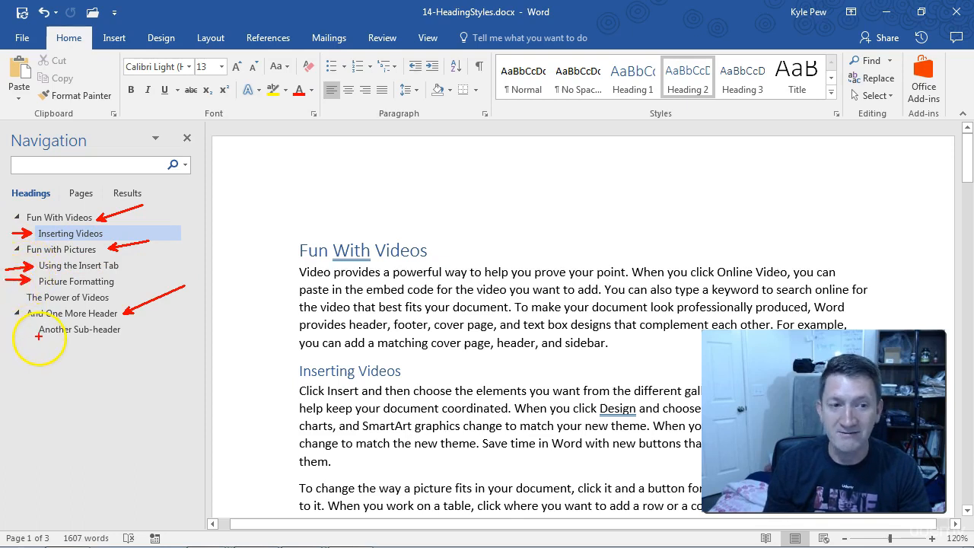
drag(8, 332, 35, 330)
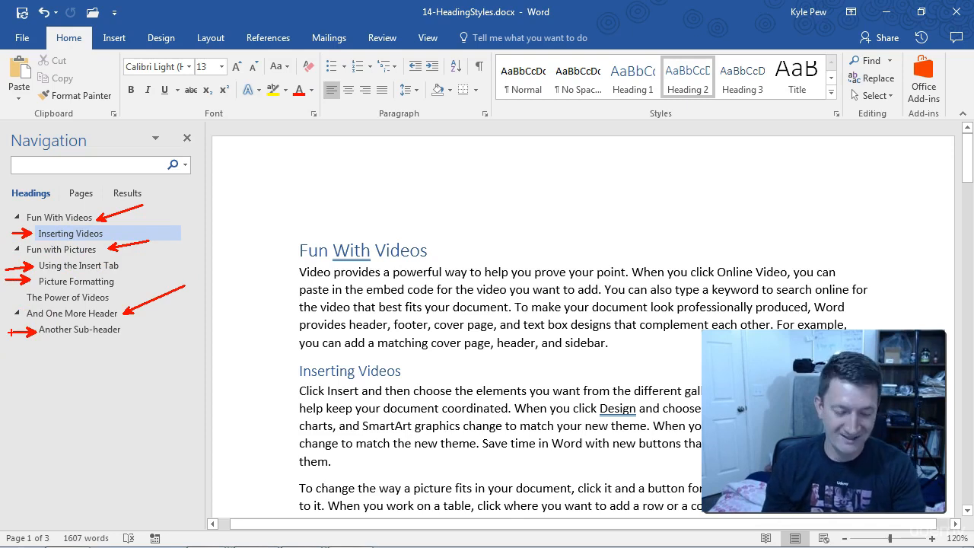
key(Escape)
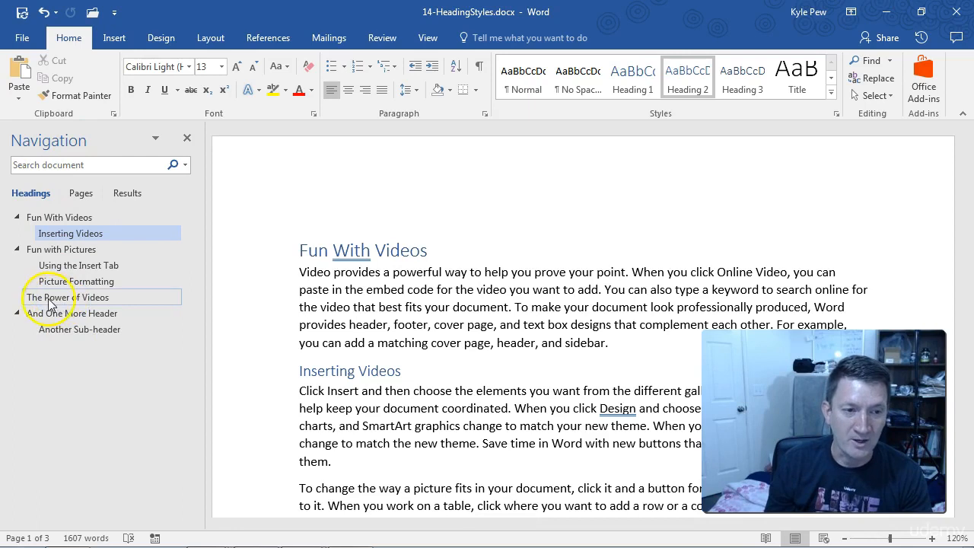
- Jump through And One More Header, Inserting Videos, Using the Insert Tab, Picture Formatting, ending at The Power of Videos
click(76, 298)
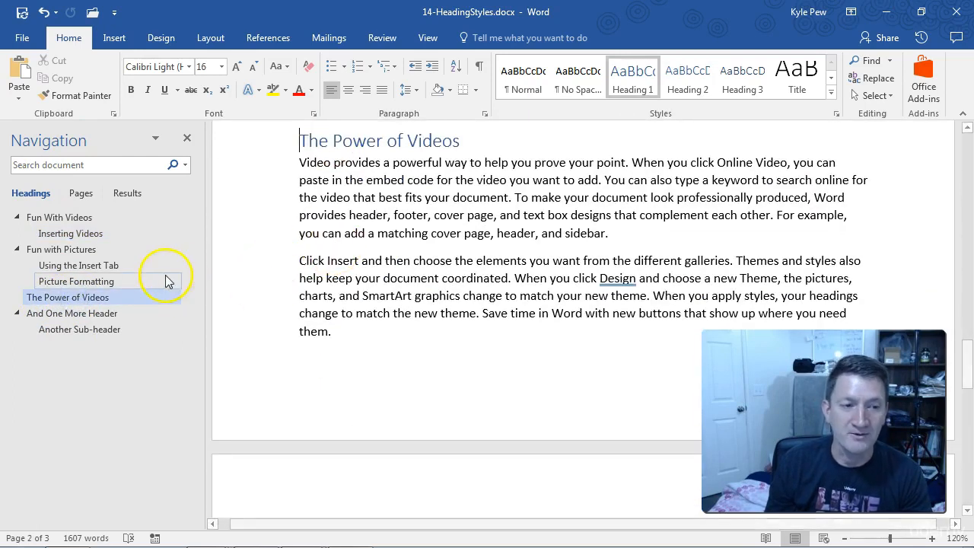
click(57, 314)
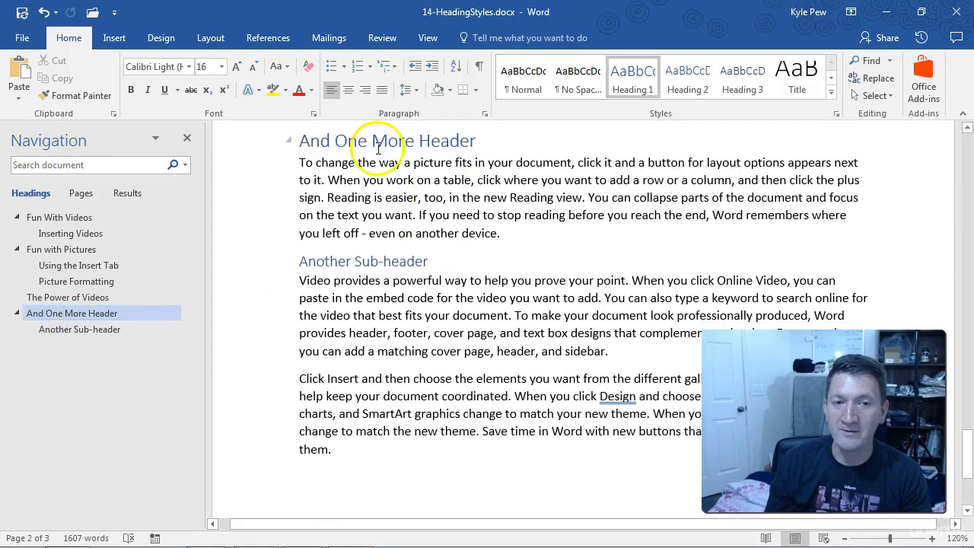
click(76, 234)
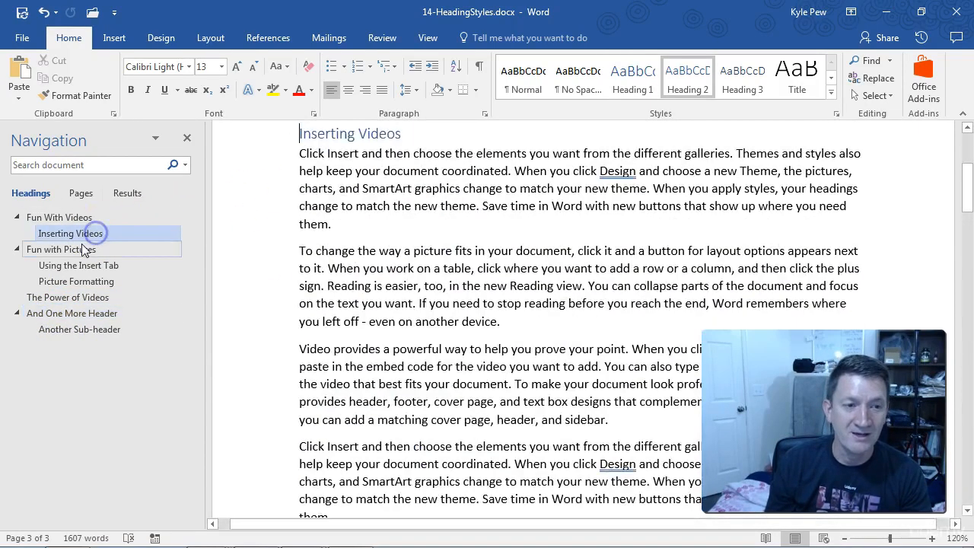
click(76, 249)
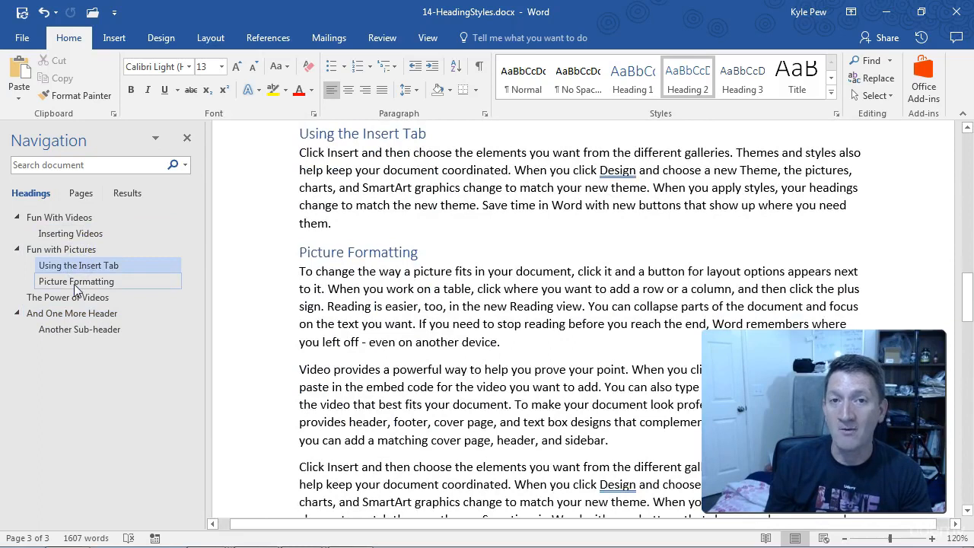
click(77, 281)
click(68, 298)
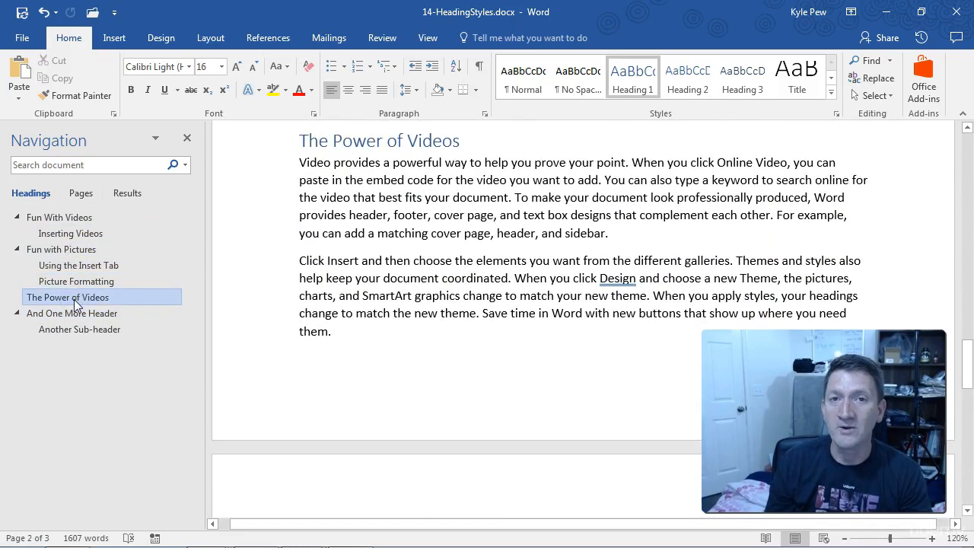